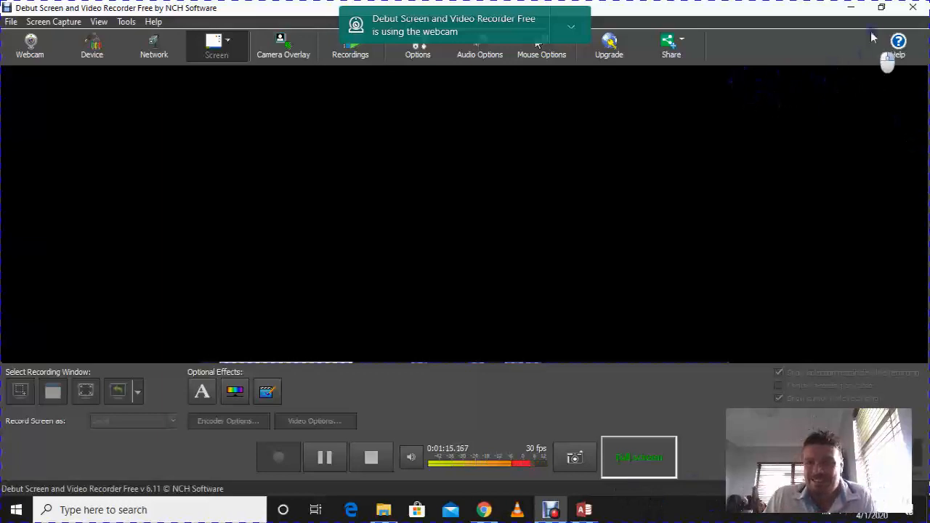
Switch to the open Access database and hide the Unique Code field in the Student Info table.
click(852, 8)
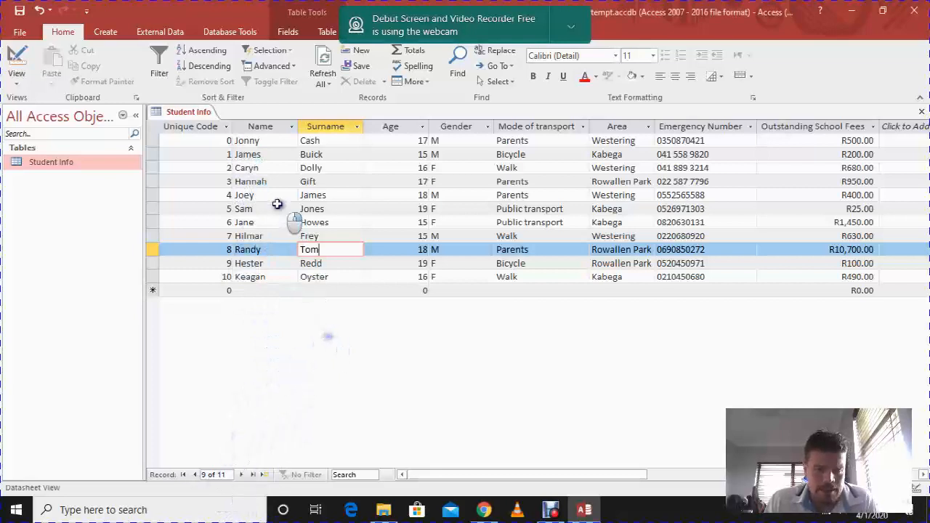
click(276, 203)
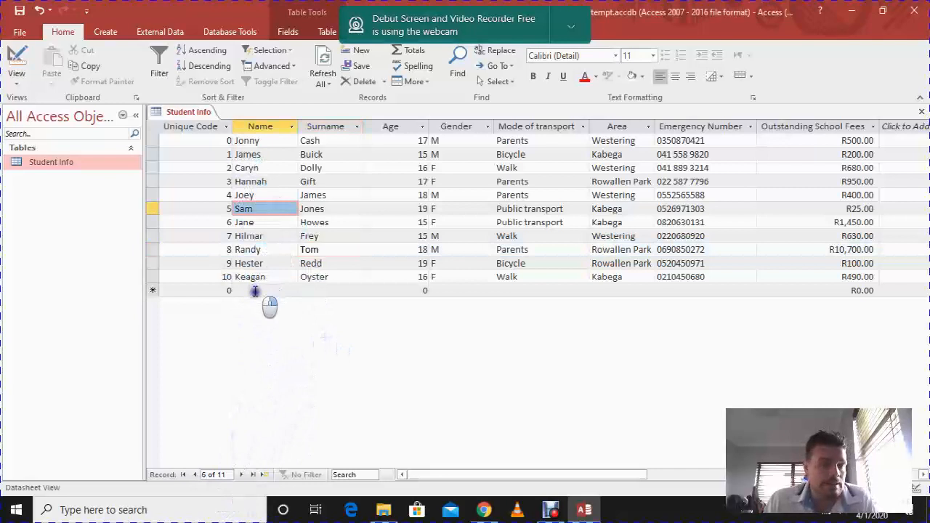
drag(153, 276, 155, 138)
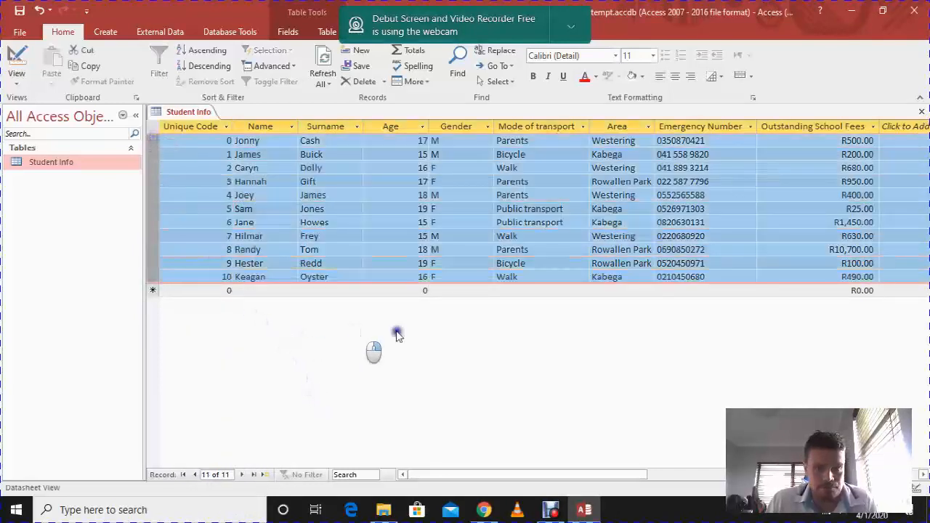
click(296, 210)
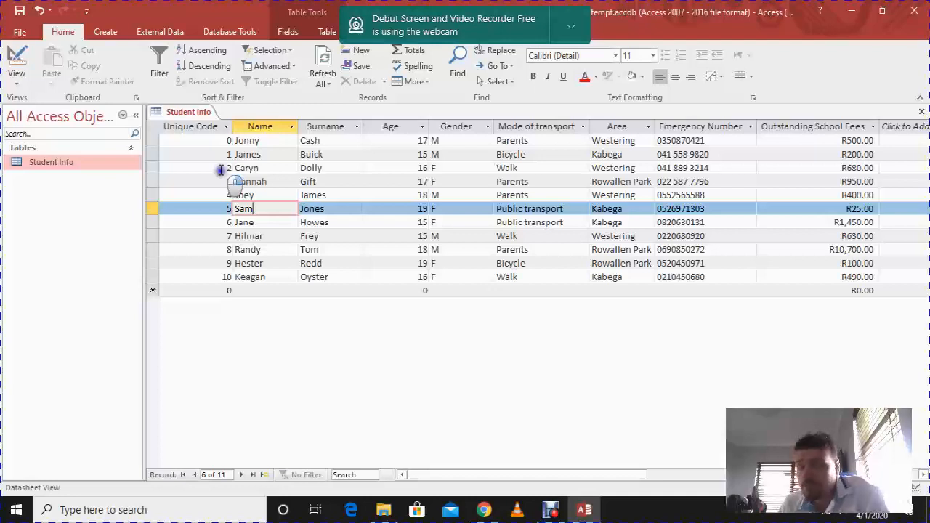
right_click(190, 126)
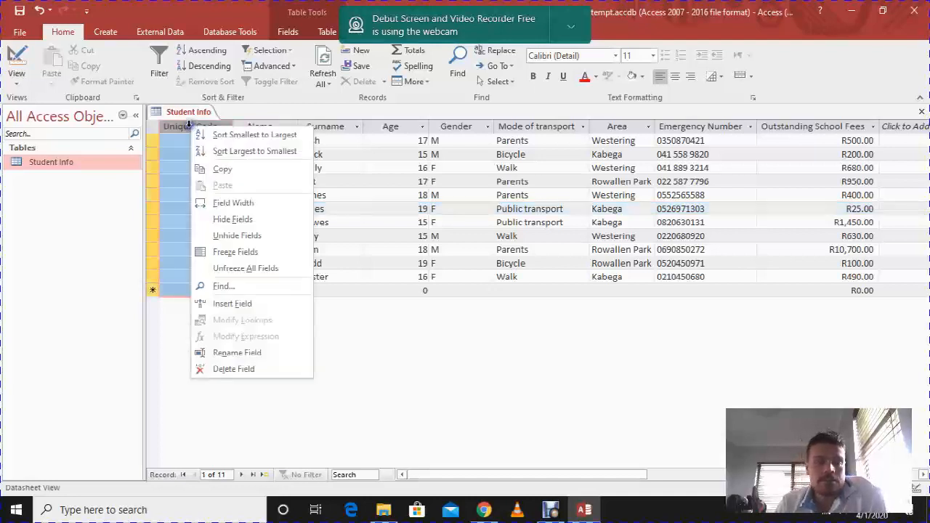
click(246, 220)
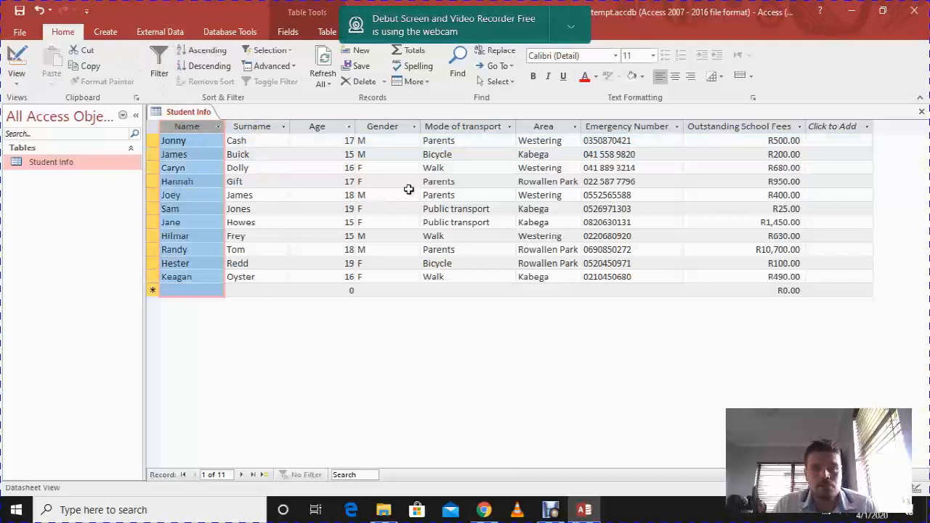
Add a Total row to the Student Info datasheet.
click(411, 52)
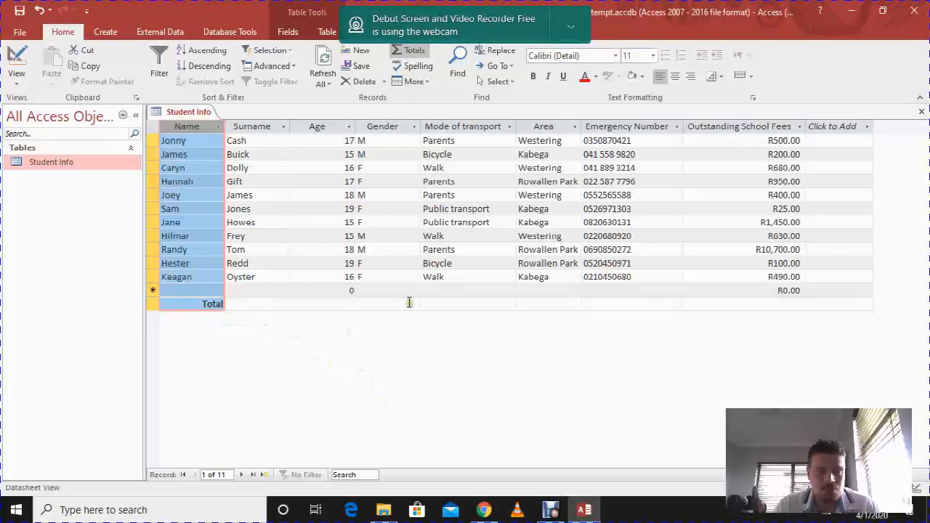
click(733, 122)
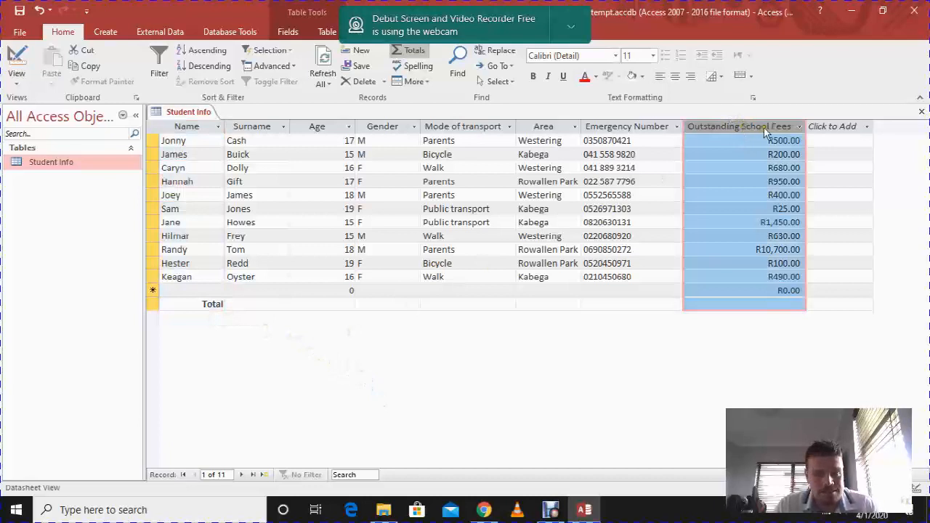
click(415, 52)
click(417, 52)
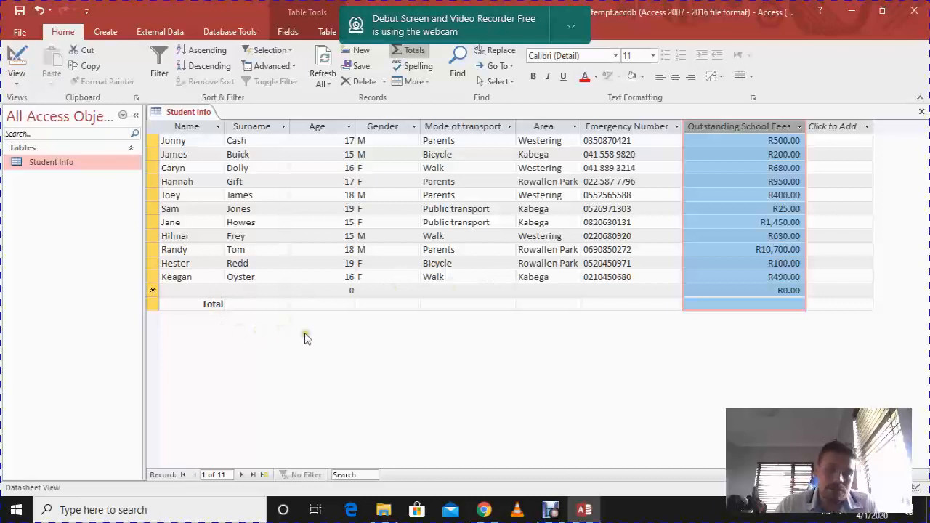
click(484, 409)
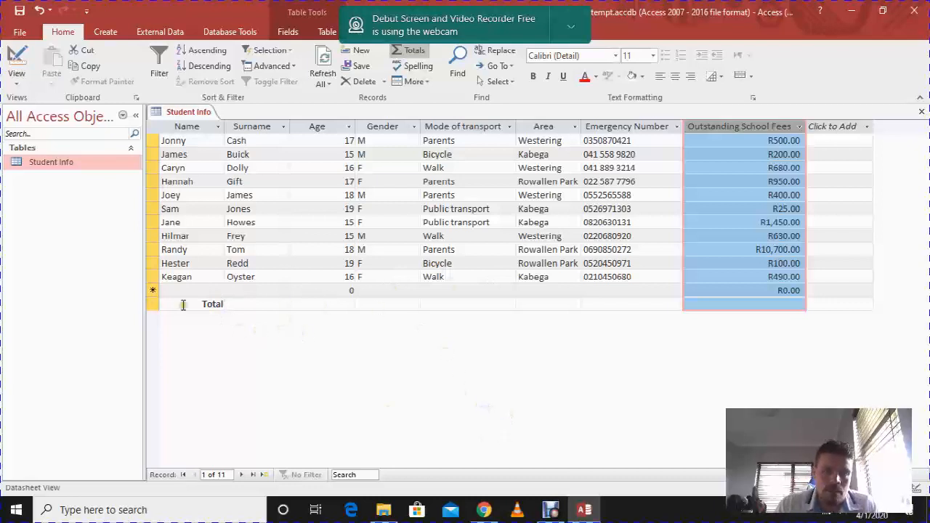
click(154, 304)
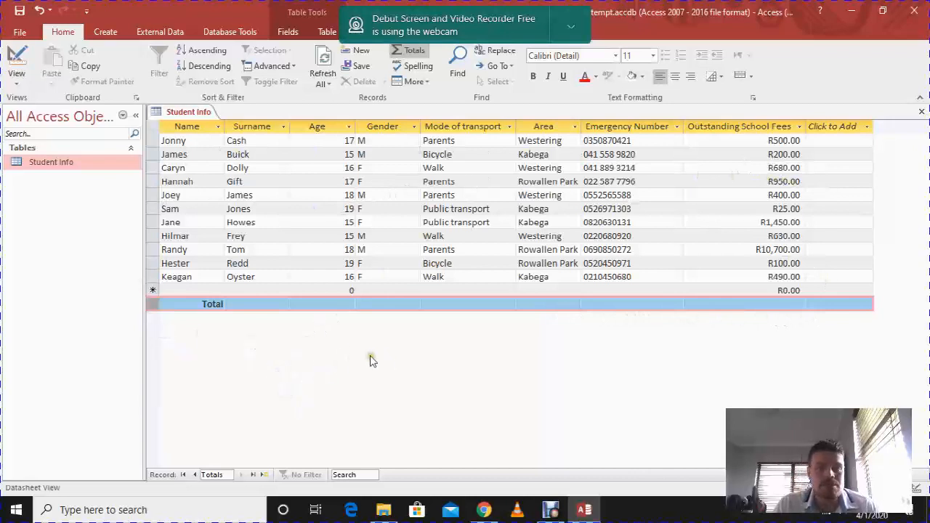
Set the totals of the Name and Surname fields to Count in the Total row.
click(276, 303)
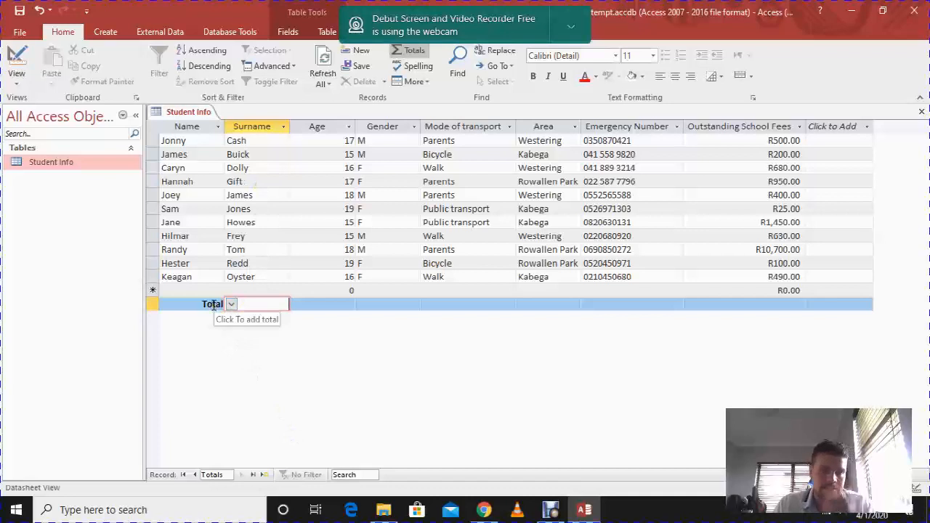
click(186, 305)
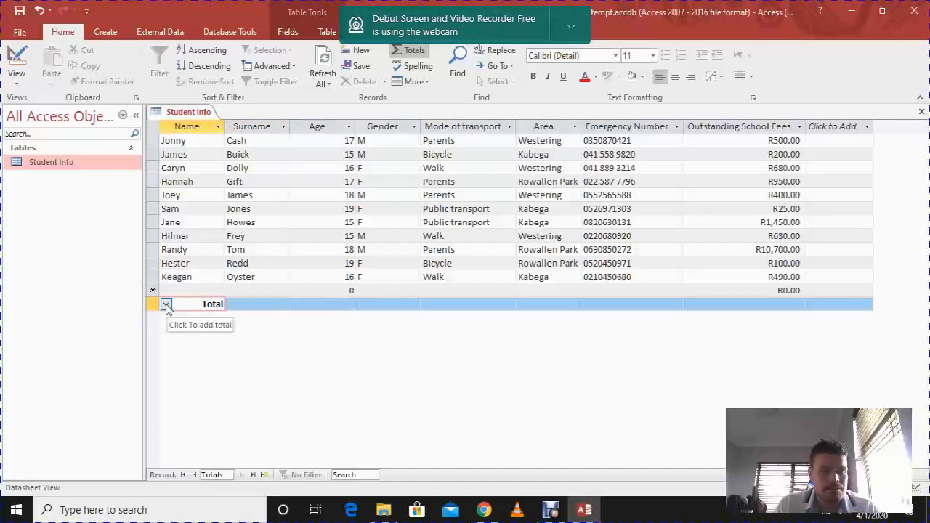
click(166, 308)
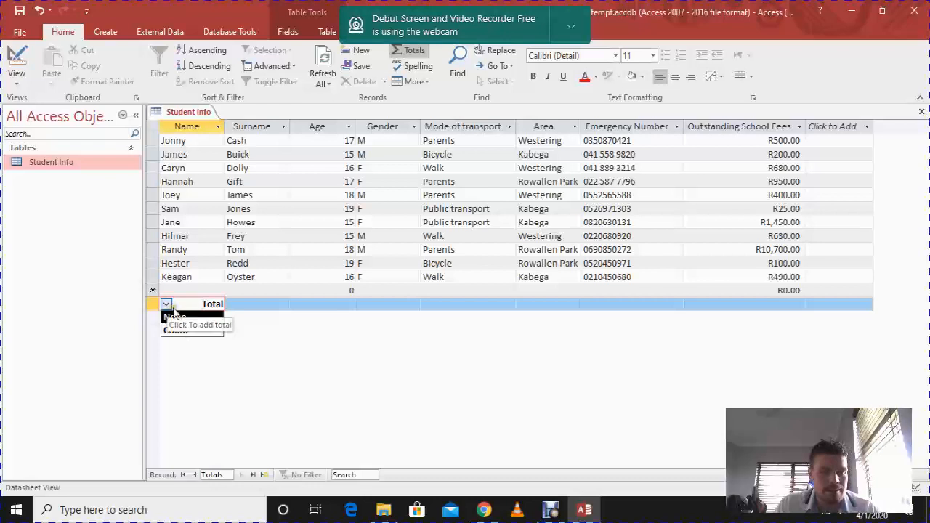
click(182, 330)
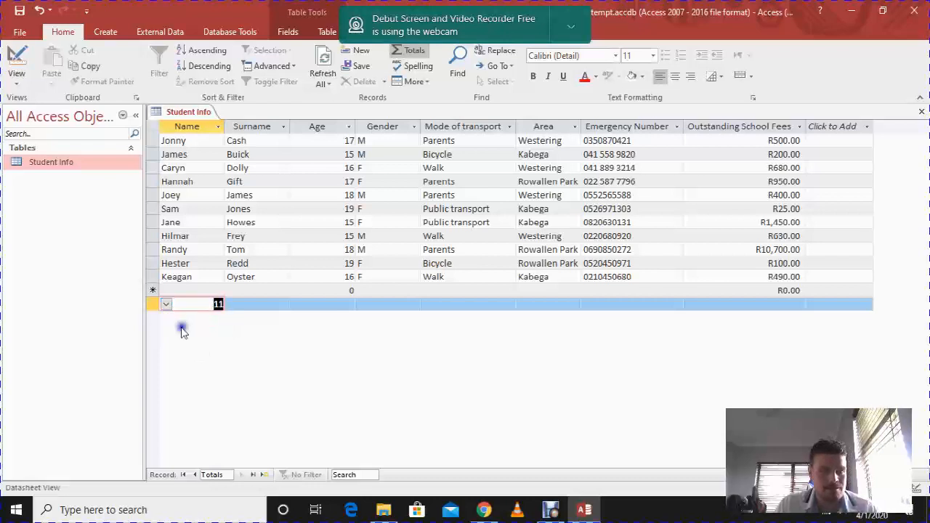
click(262, 303)
click(231, 304)
click(231, 330)
click(271, 278)
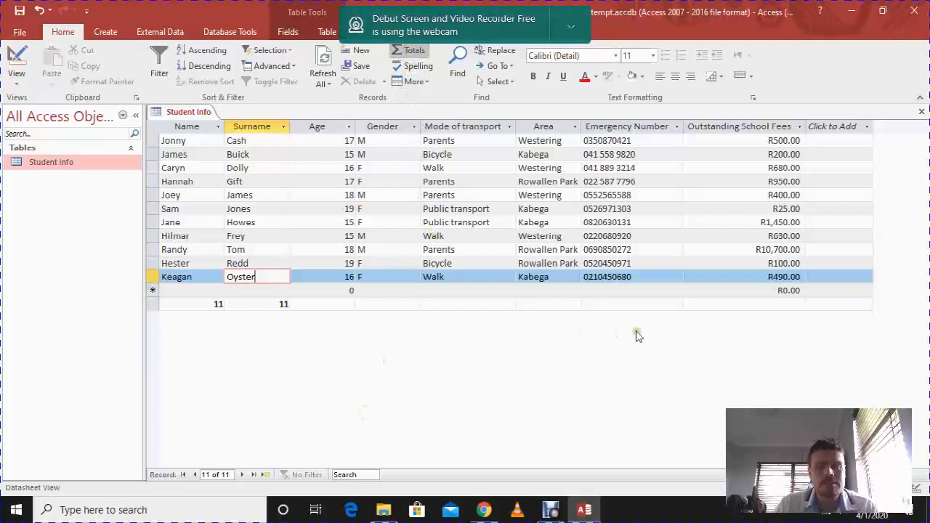
Set the total of the Outstanding School Fees field to Sum.
click(774, 304)
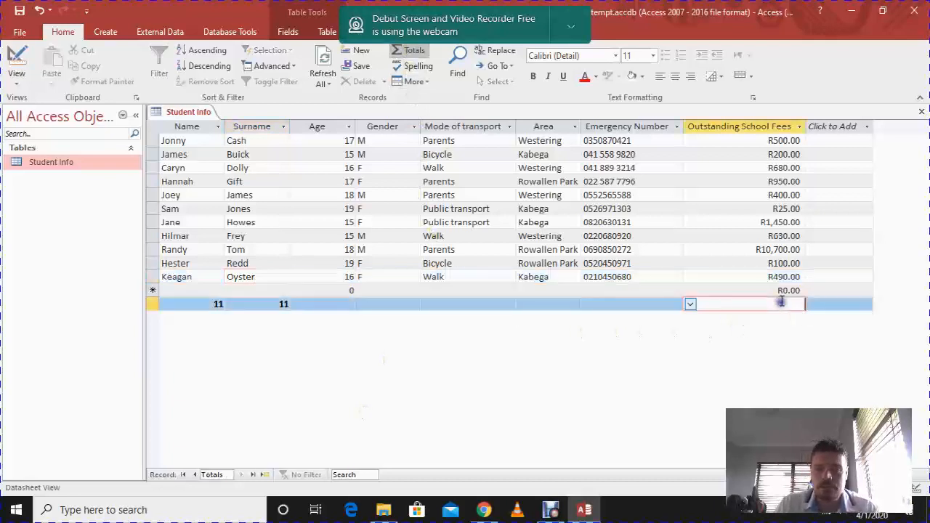
click(690, 303)
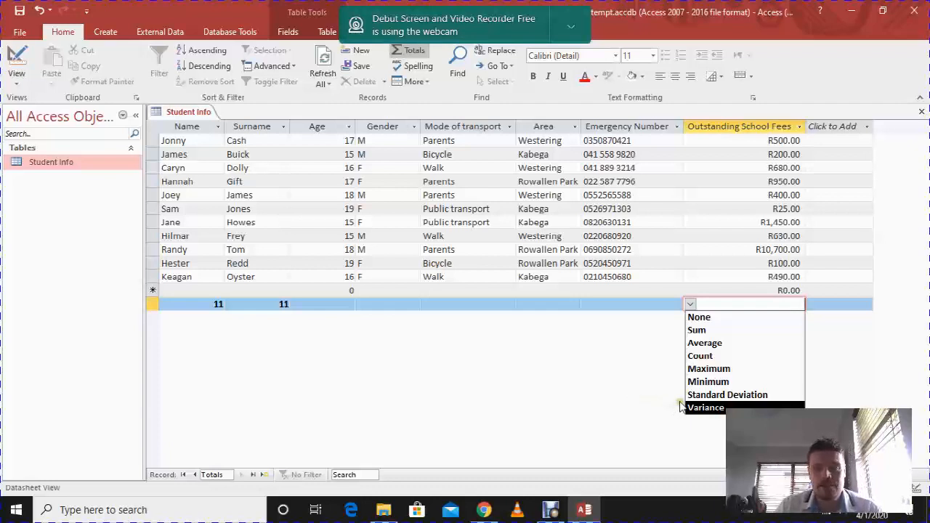
click(699, 330)
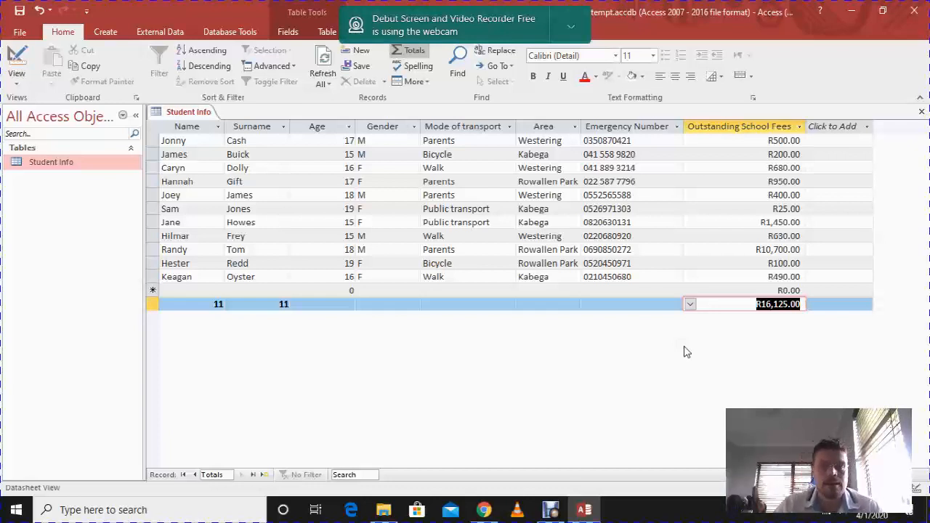
Try Average as the Outstanding School Fees total, and set it back to Sum.
click(690, 305)
click(702, 341)
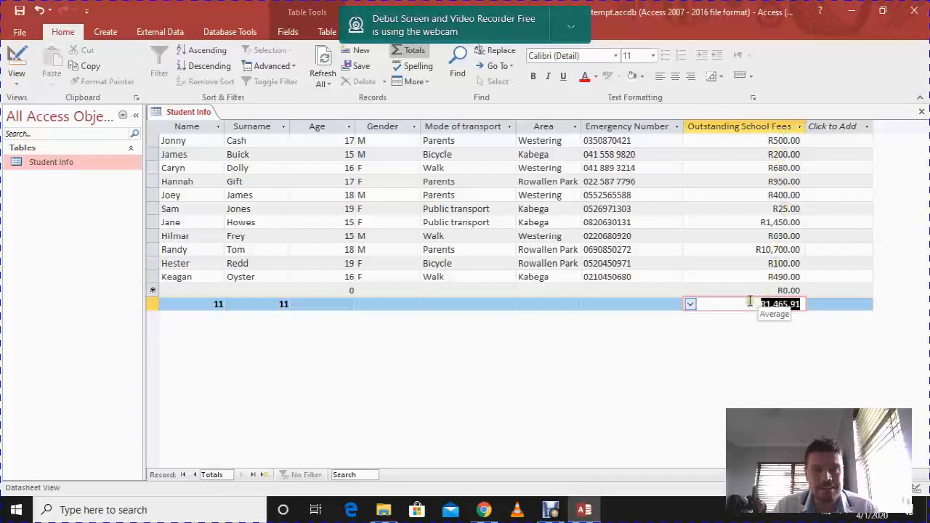
click(690, 304)
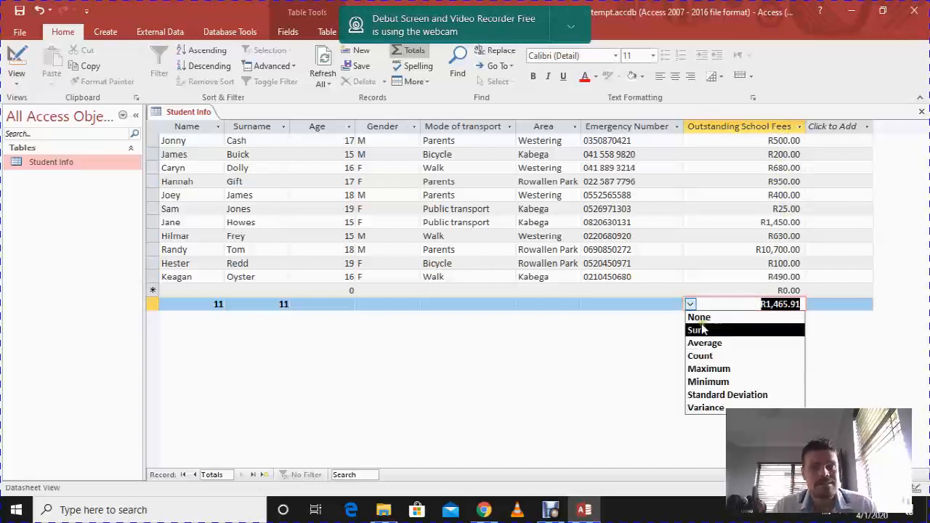
click(700, 330)
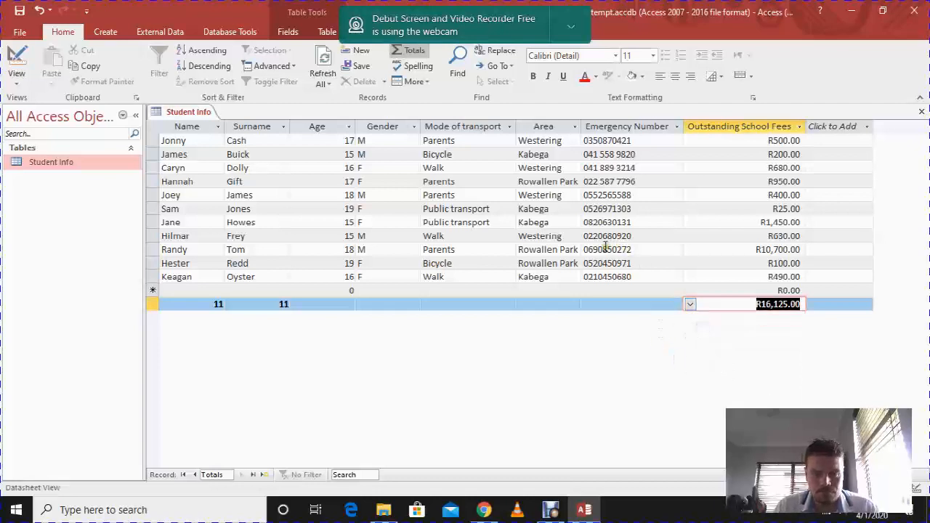
click(659, 290)
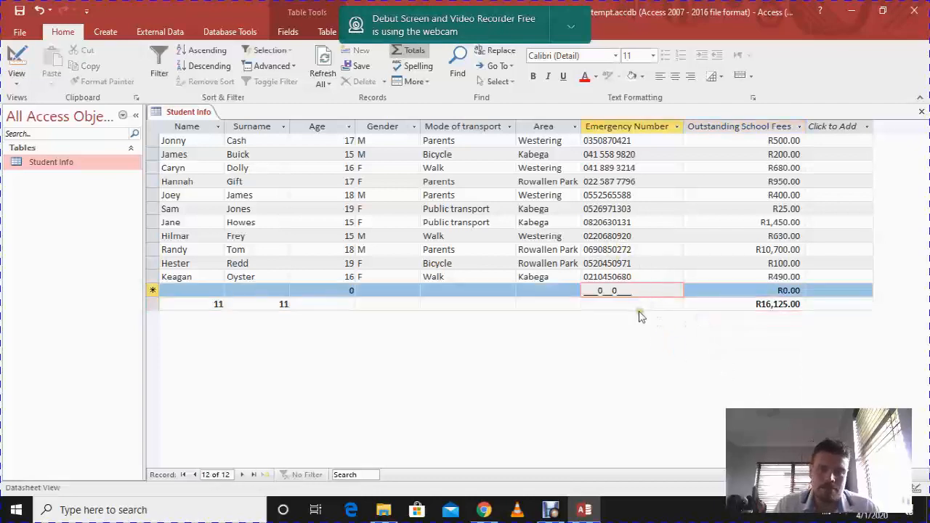
Filter the Area field to show only Kabega records, and clear the Area filter again.
click(529, 304)
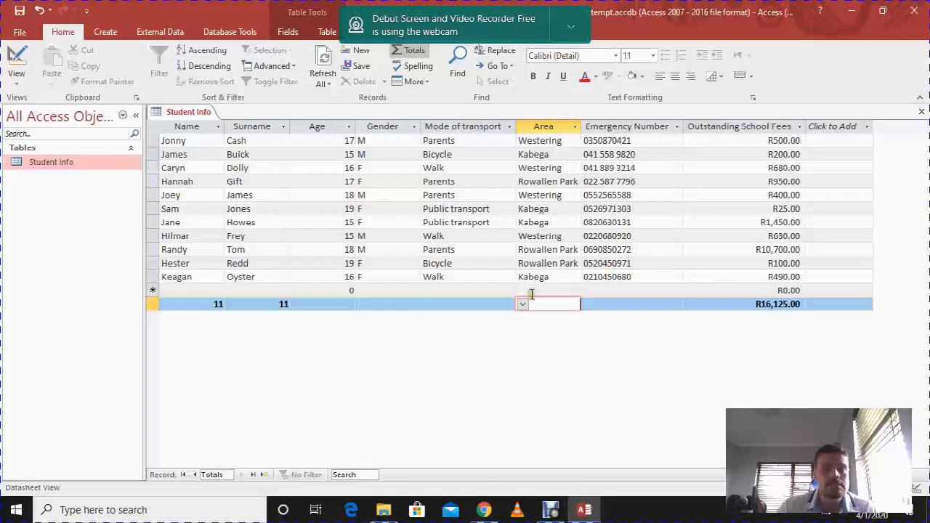
click(545, 126)
right_click(544, 126)
key(Escape)
click(163, 71)
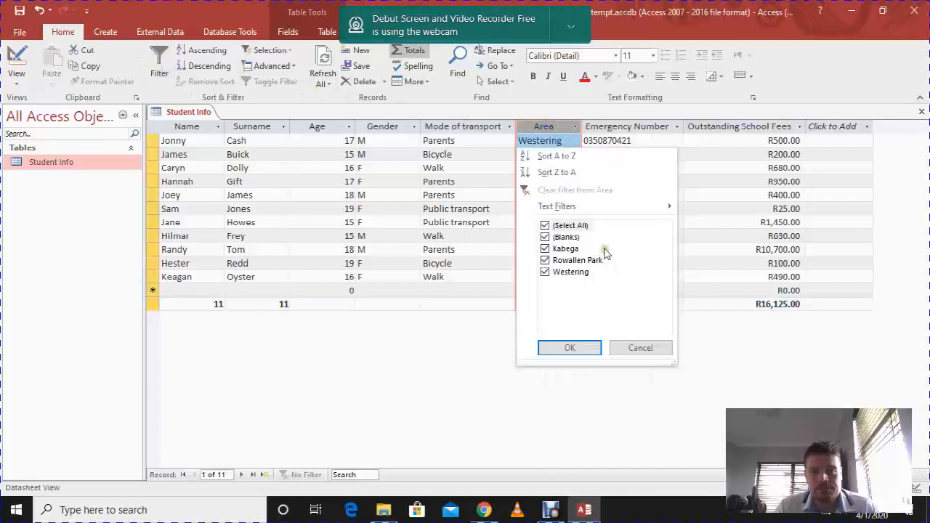
click(544, 225)
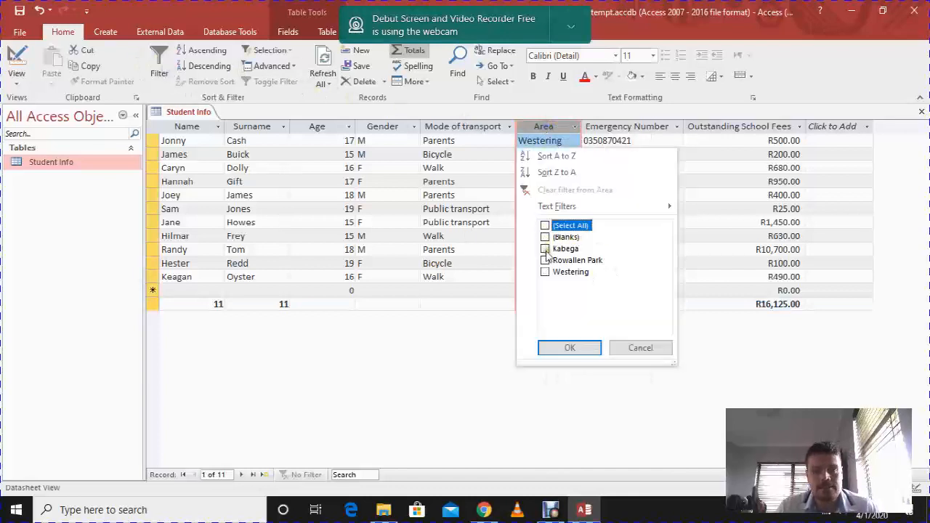
click(545, 248)
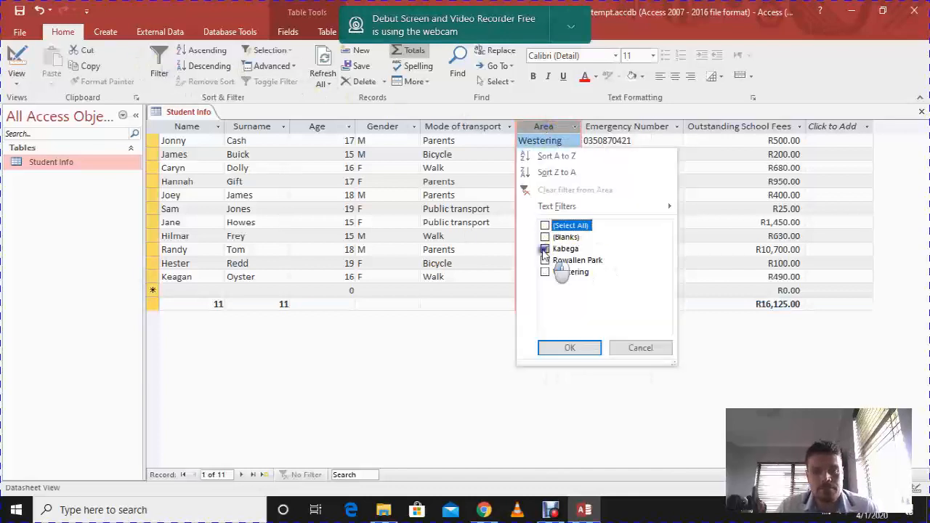
click(568, 348)
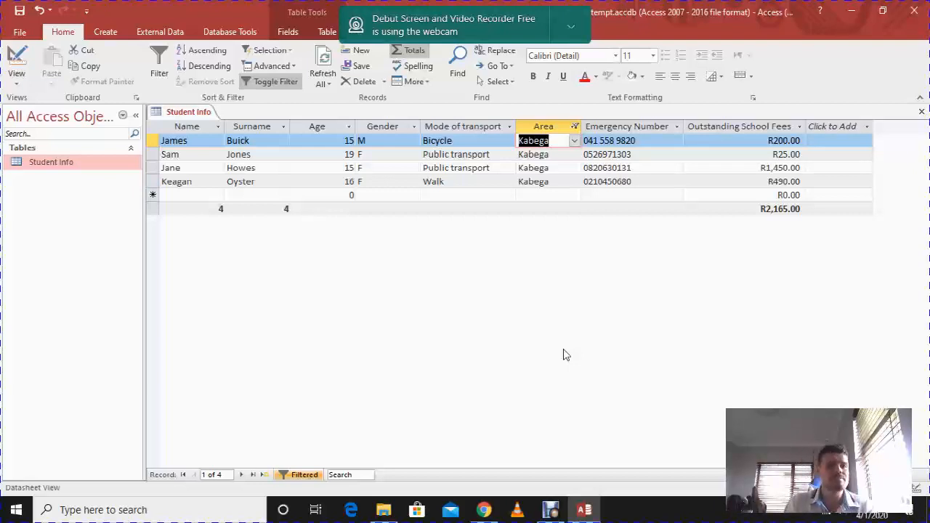
click(576, 127)
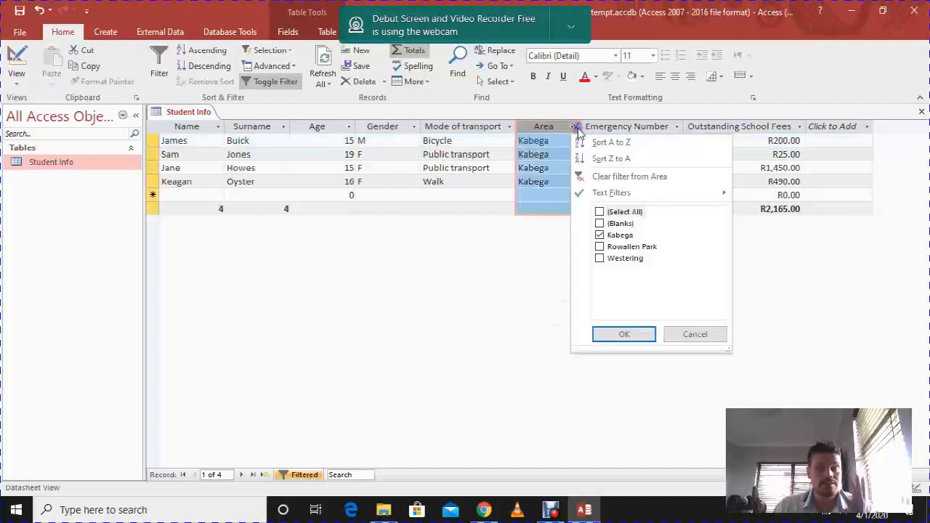
click(645, 178)
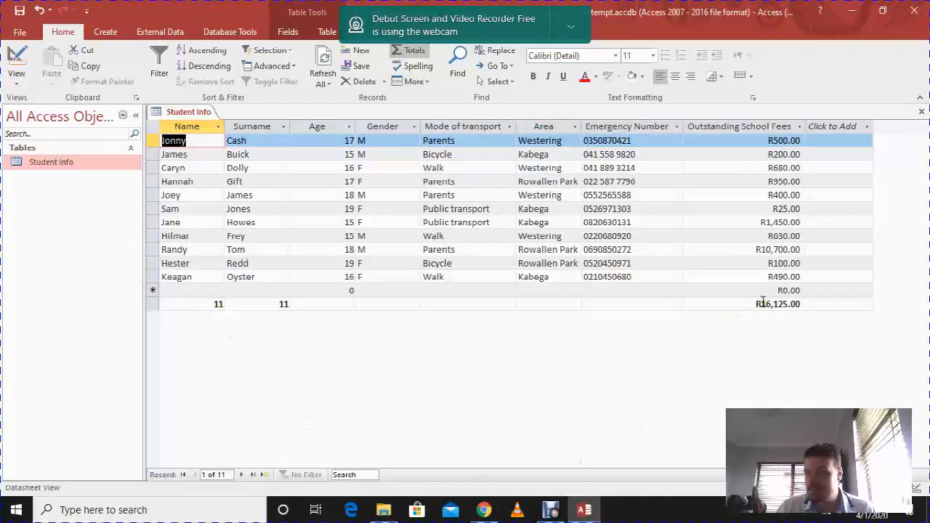
Unhide the Unique Code field in the Student Info table.
right_click(195, 122)
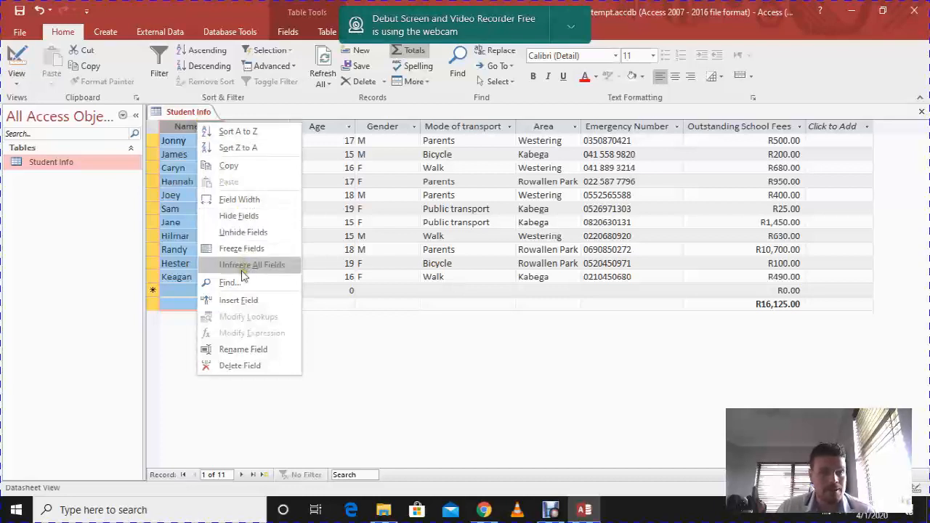
click(240, 234)
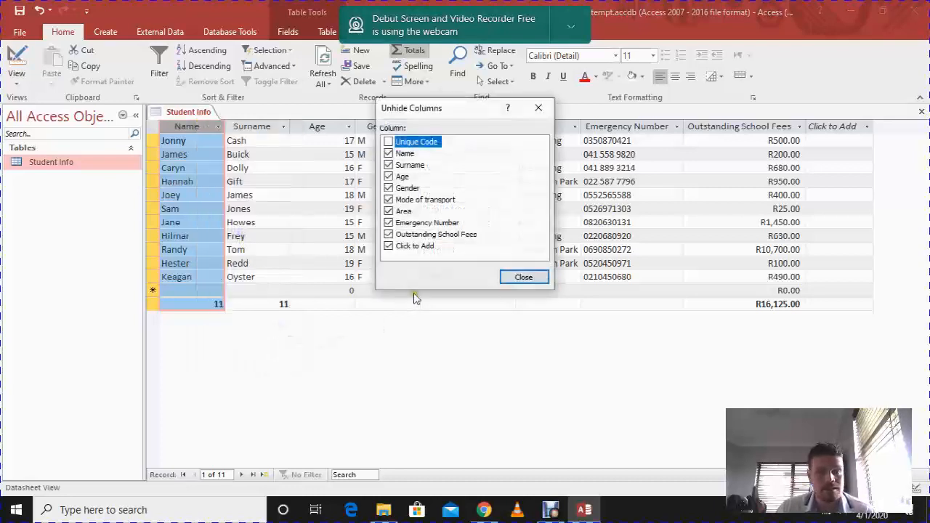
click(388, 142)
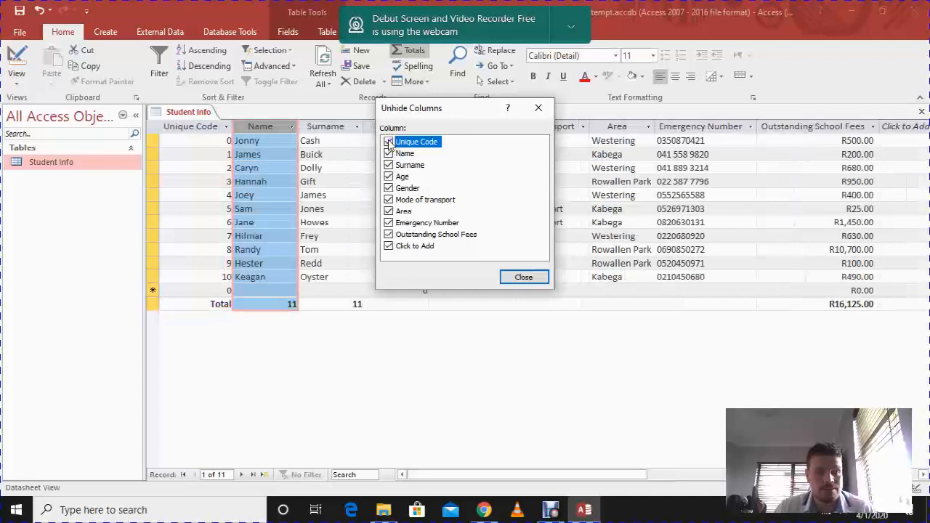
click(521, 279)
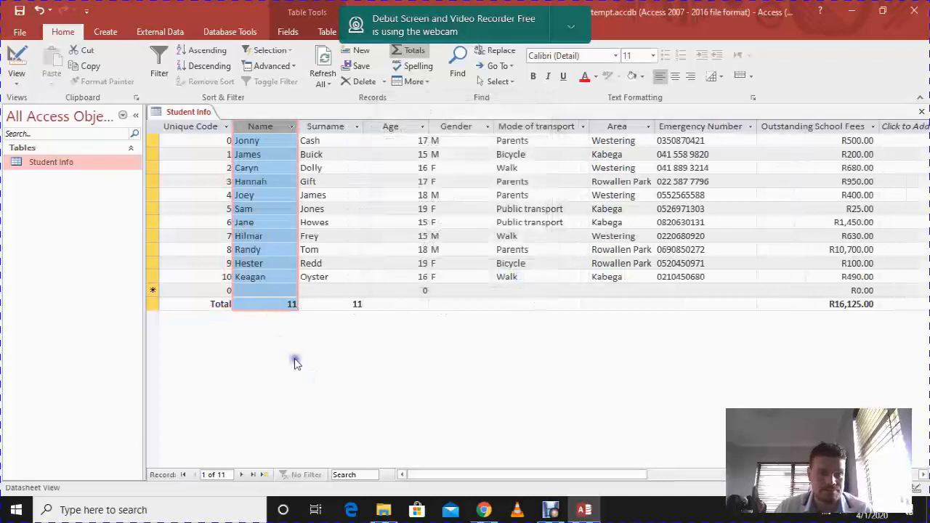
click(210, 192)
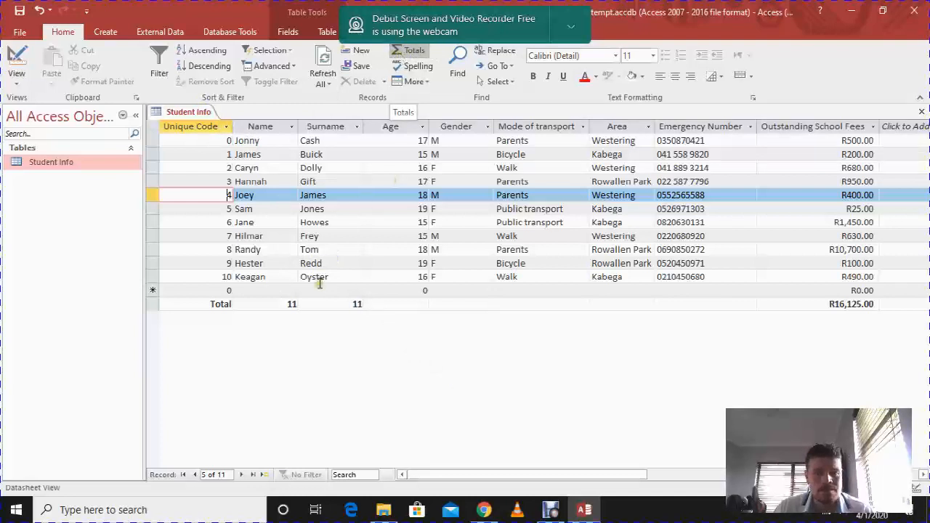
Look at the aggregate functions offered for the Outstanding School Fees field in the Total row.
click(404, 304)
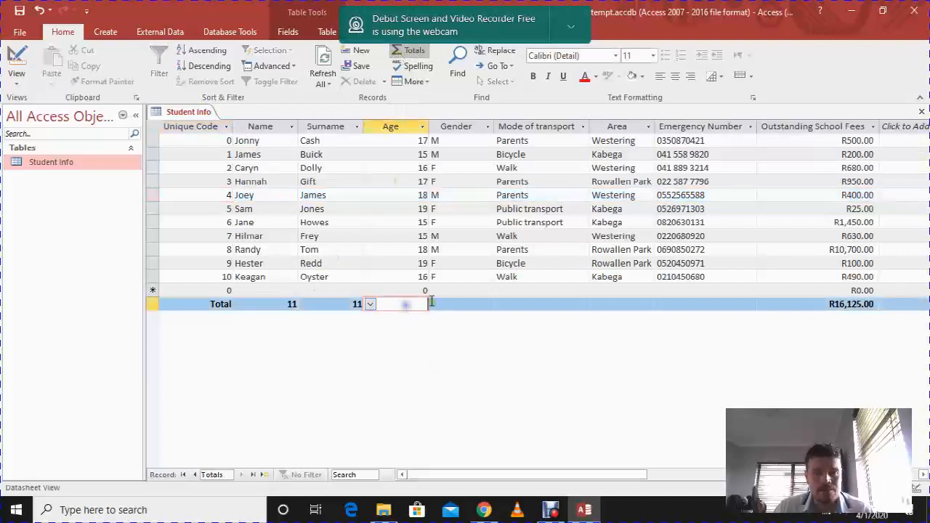
click(813, 303)
click(763, 305)
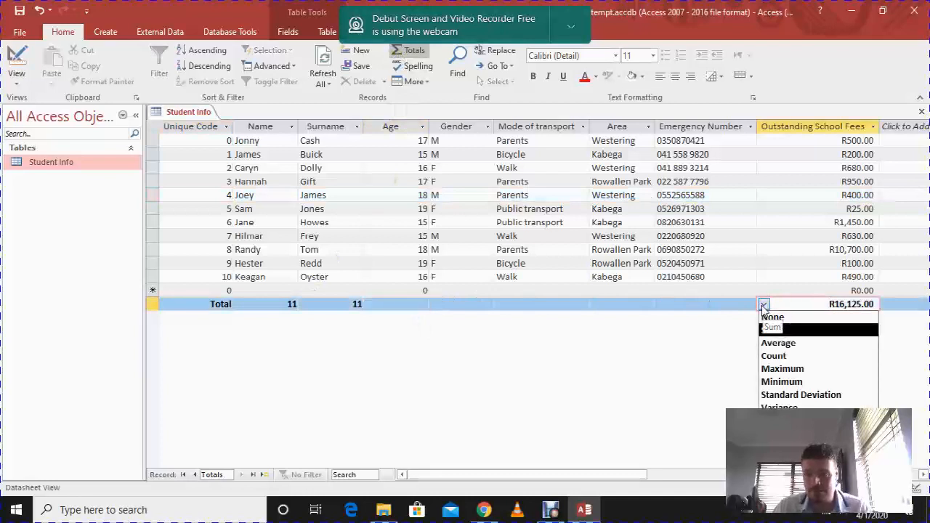
click(763, 305)
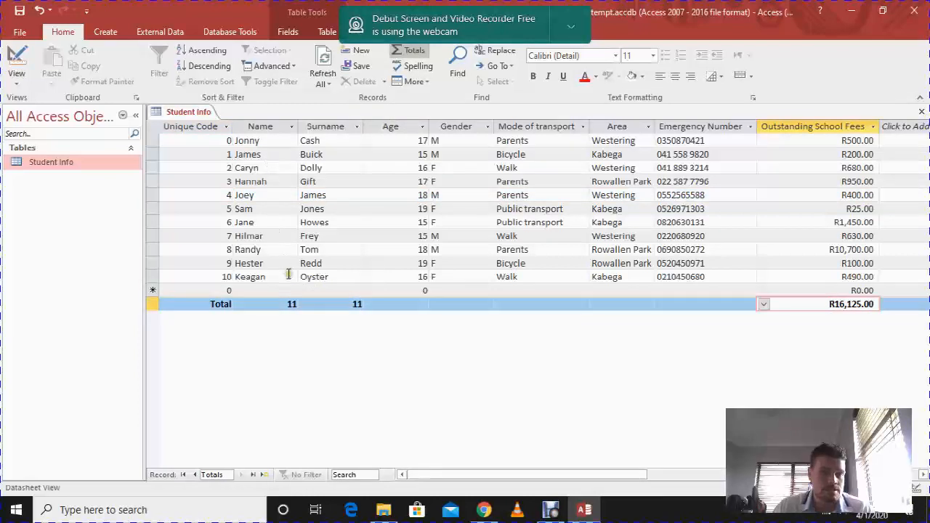
Set the Name field's total to None in the Total row.
click(256, 304)
click(239, 305)
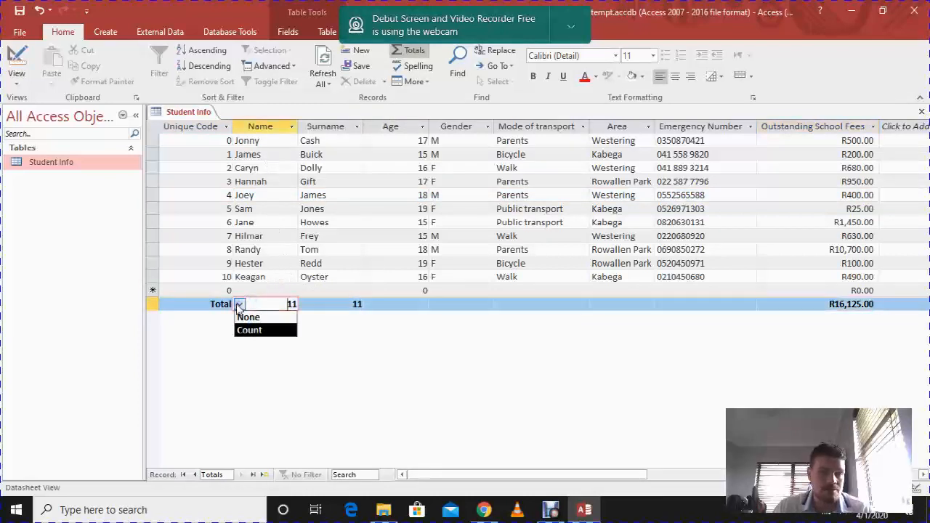
click(240, 305)
click(250, 318)
Remove the Surname field's count from the Total row by setting its total to None.
click(330, 303)
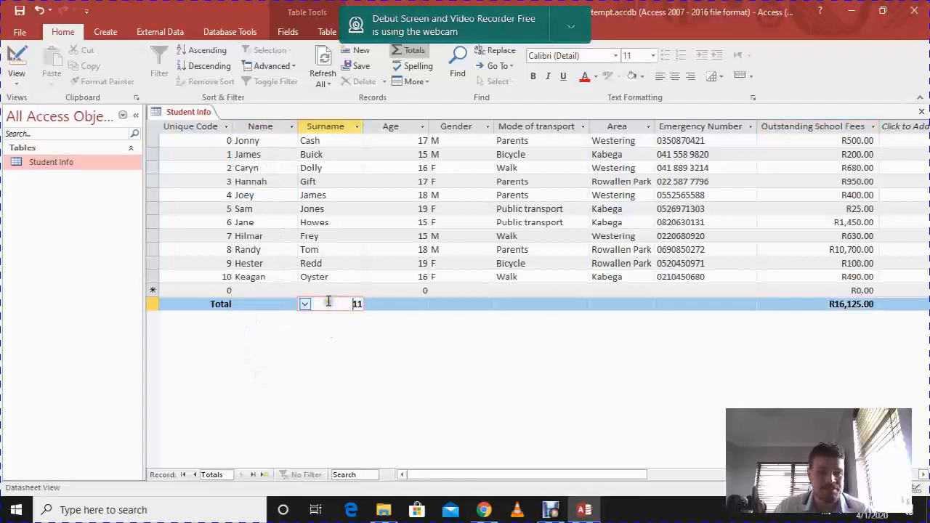
click(305, 304)
click(312, 318)
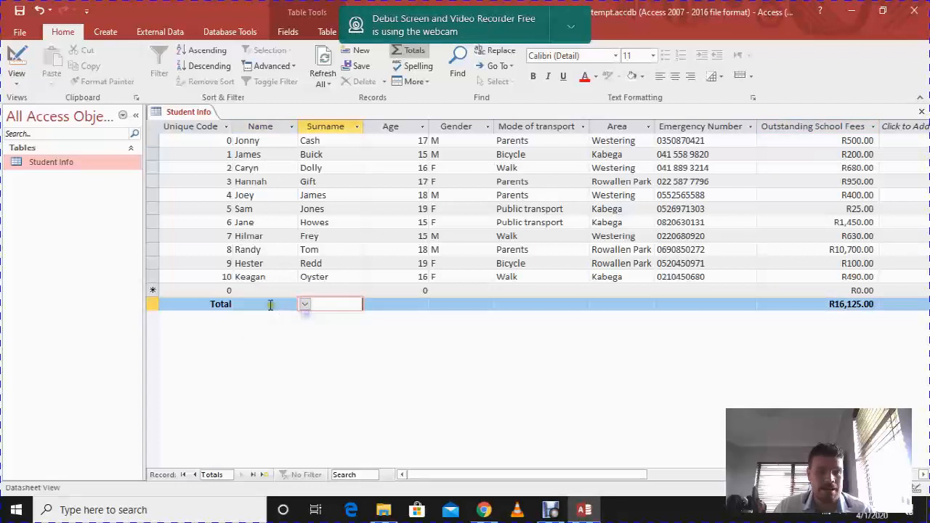
Set the Name field's total to Count in the Total row.
click(265, 303)
click(240, 304)
click(250, 331)
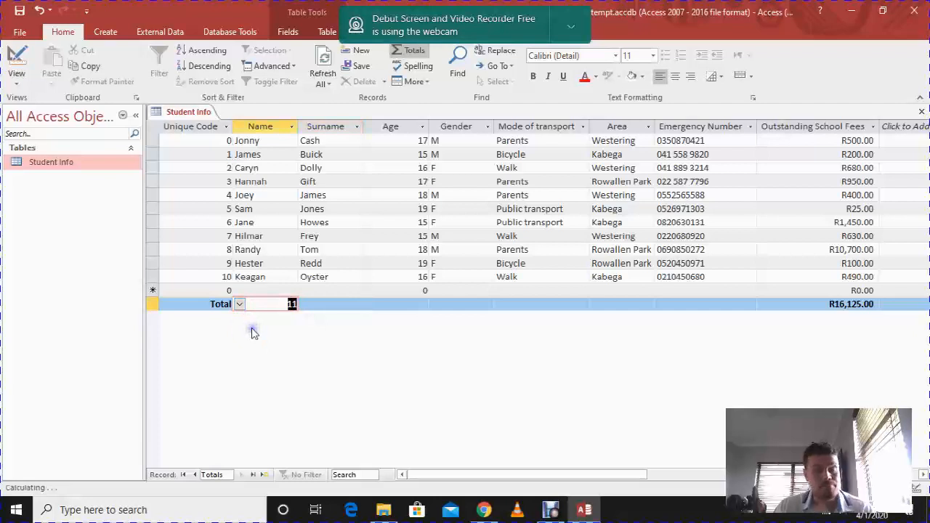